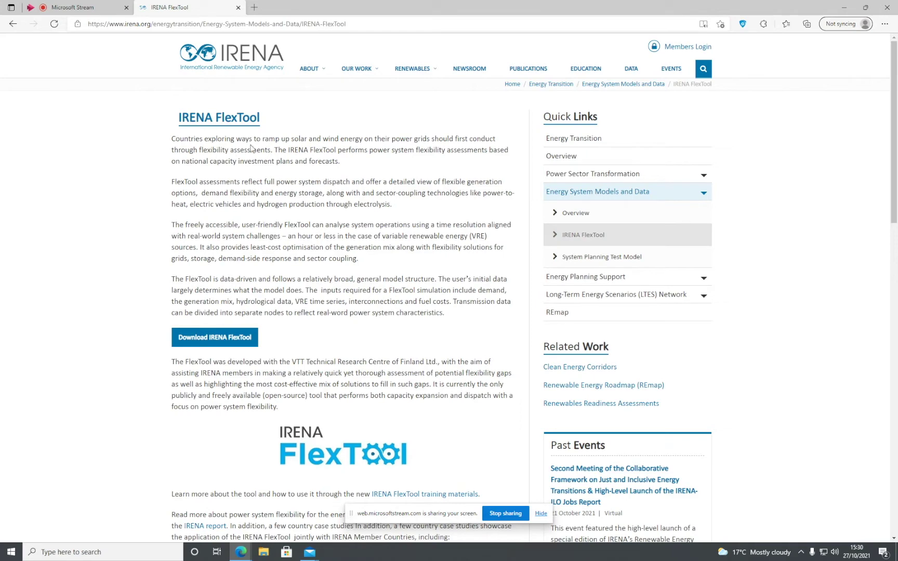
Request the IRENA FlexTool download to bring up the details form
{"action": "left_click", "coordinate": [217, 337]}
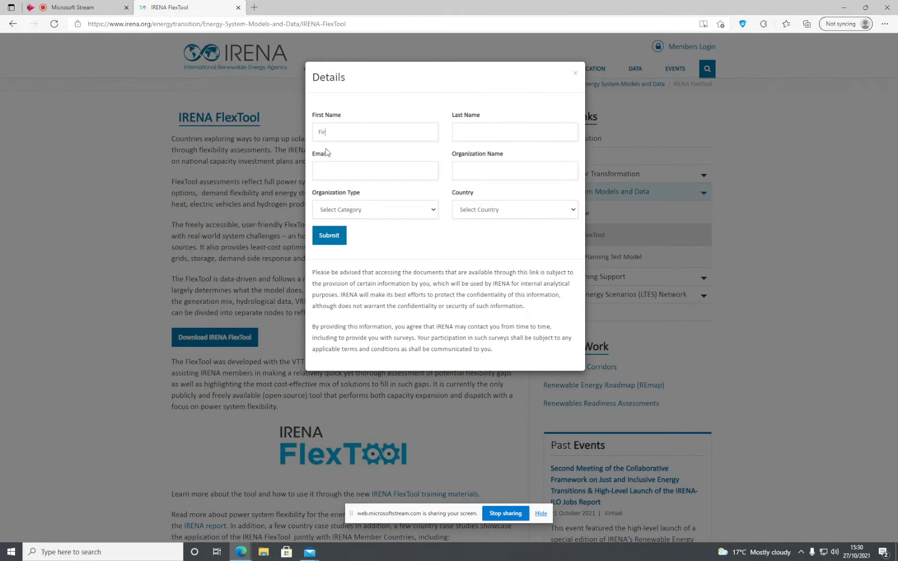
Fill in the e-mail address field and set Organization Type to Academic
{"action": "key", "text": "Tab"}
{"action": "type", "text": "emai"}
{"action": "type", "text": "l@email.com"}
{"action": "type", "text": "don"}
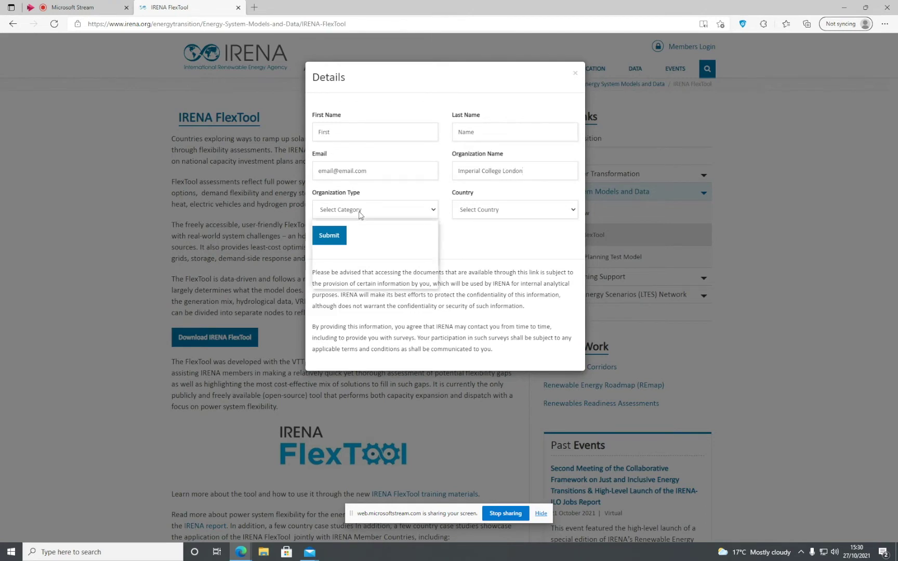
{"action": "left_click", "coordinate": [359, 213]}
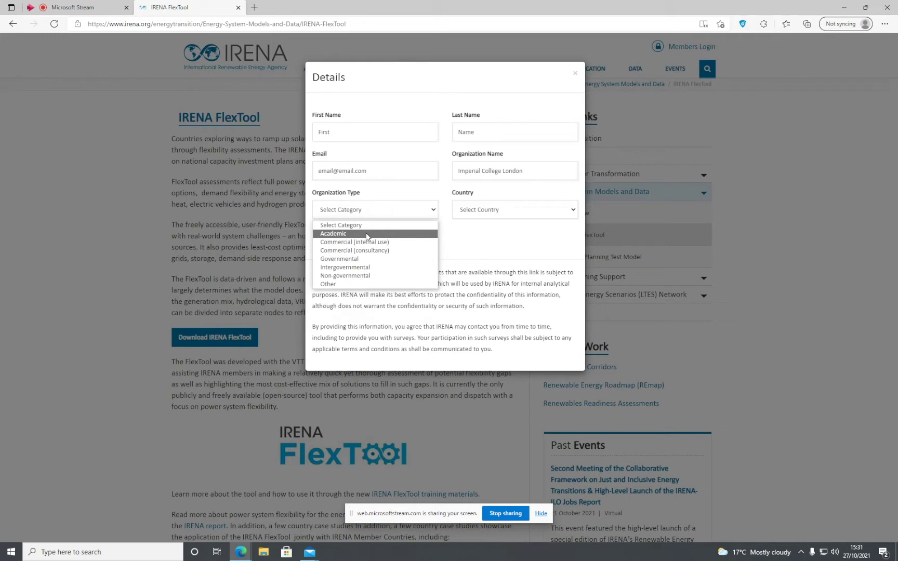
{"action": "left_click", "coordinate": [366, 235]}
Choose the United Kingdom as the country and submit the download request
{"action": "left_click", "coordinate": [515, 210]}
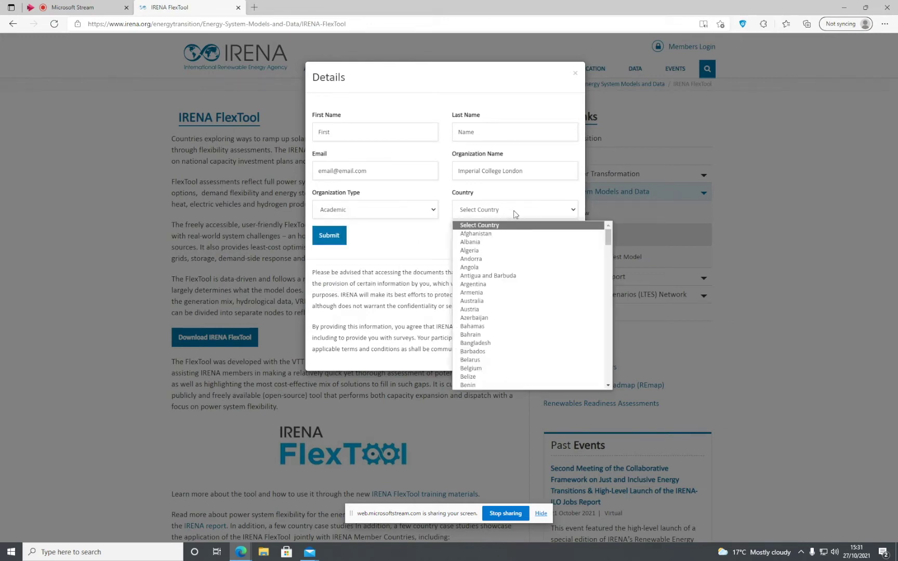
{"action": "left_click_drag", "start_coordinate": [609, 234], "coordinate": [609, 362]}
{"action": "scroll", "coordinate": [514, 344], "scroll_direction": "down", "scroll_amount": 2}
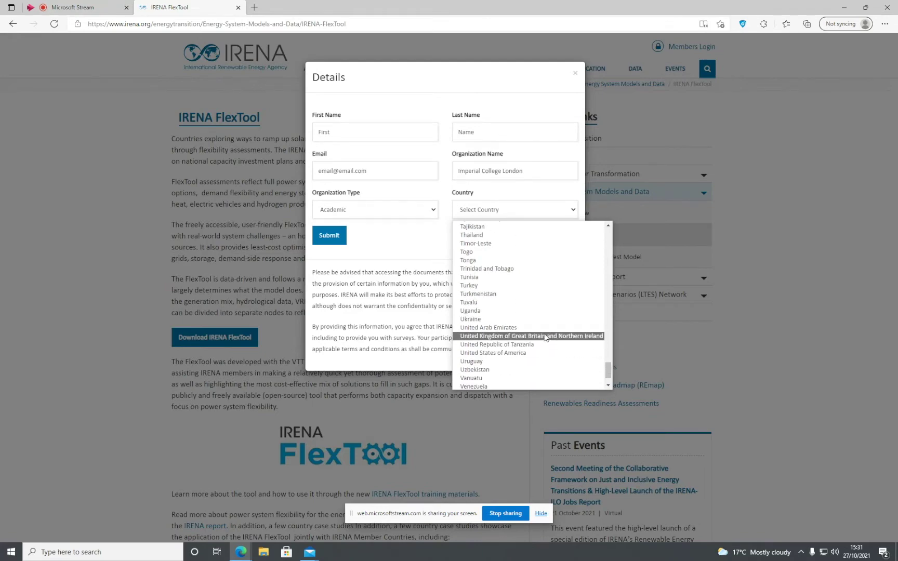
{"action": "left_click", "coordinate": [514, 345]}
{"action": "left_click", "coordinate": [335, 240]}
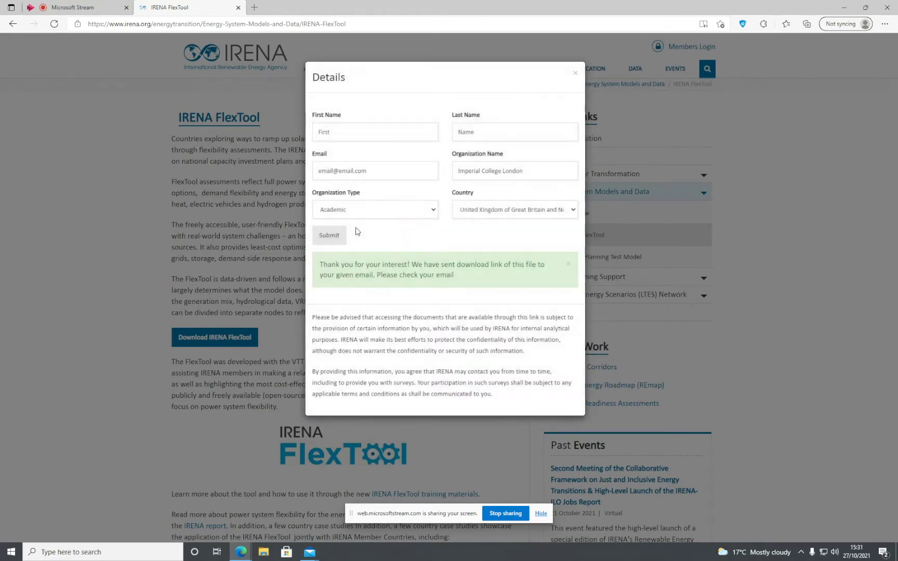
{"action": "triple_click", "coordinate": [385, 175]}
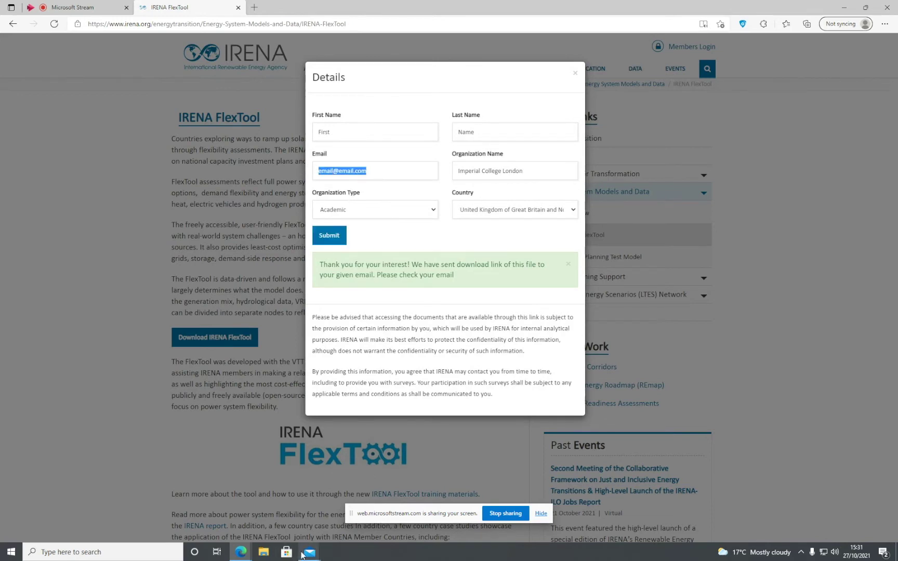
Download the IRENAFlexToolv20 zip from the IRENA email's data workbook link
{"action": "mouse_move", "coordinate": [312, 548]}
{"action": "left_click", "coordinate": [333, 524]}
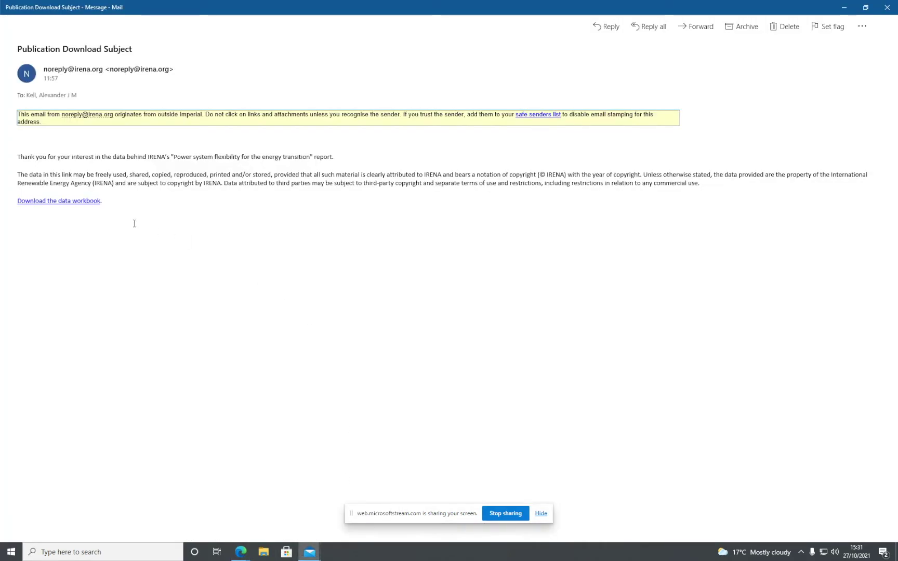
{"action": "left_click", "coordinate": [65, 201]}
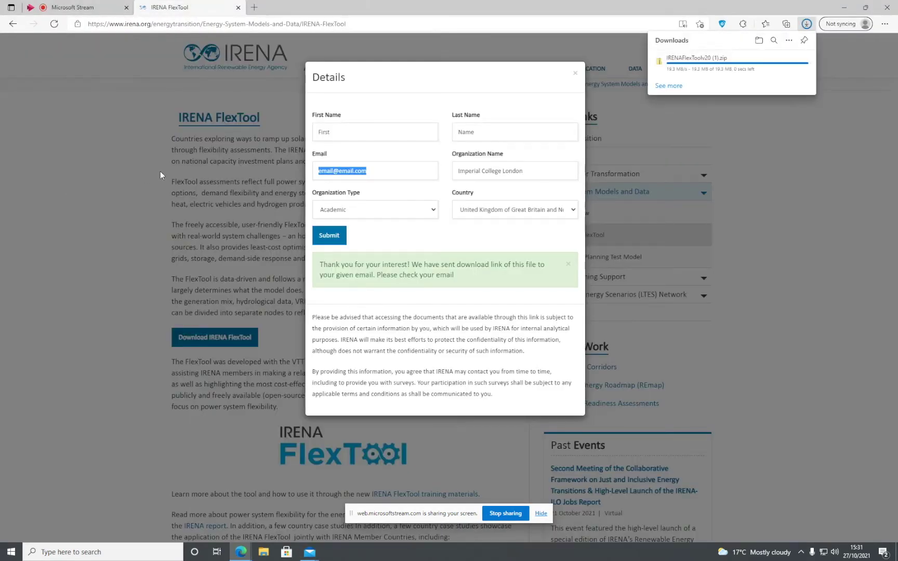
{"action": "mouse_move", "coordinate": [692, 65]}
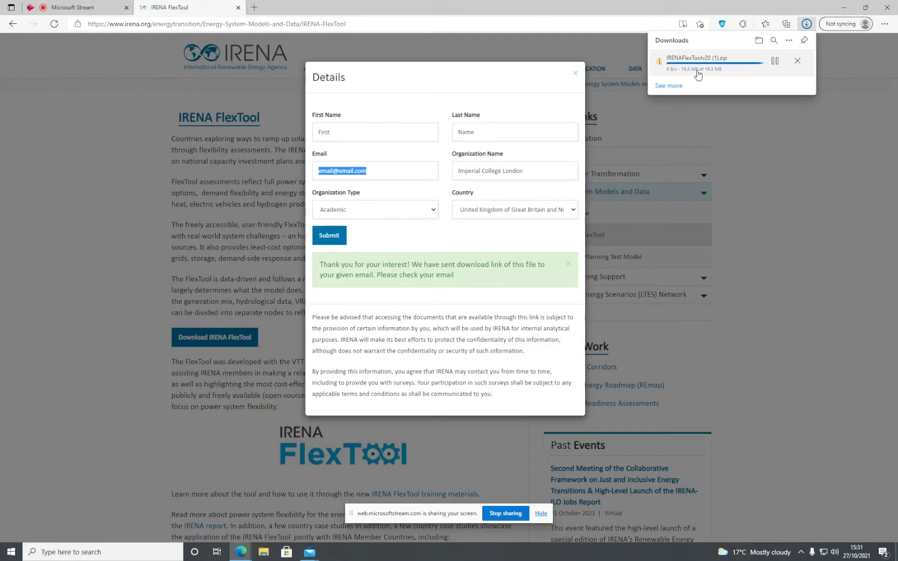
Copy the IRENAFlexToolv20 zip from the Downloads folder
{"action": "left_click", "coordinate": [262, 553]}
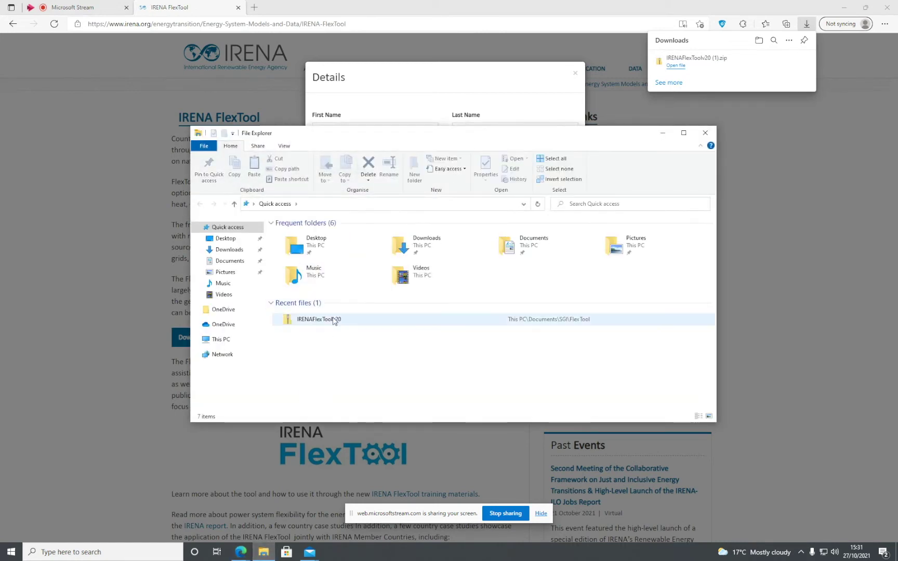
{"action": "double_click", "coordinate": [530, 245]}
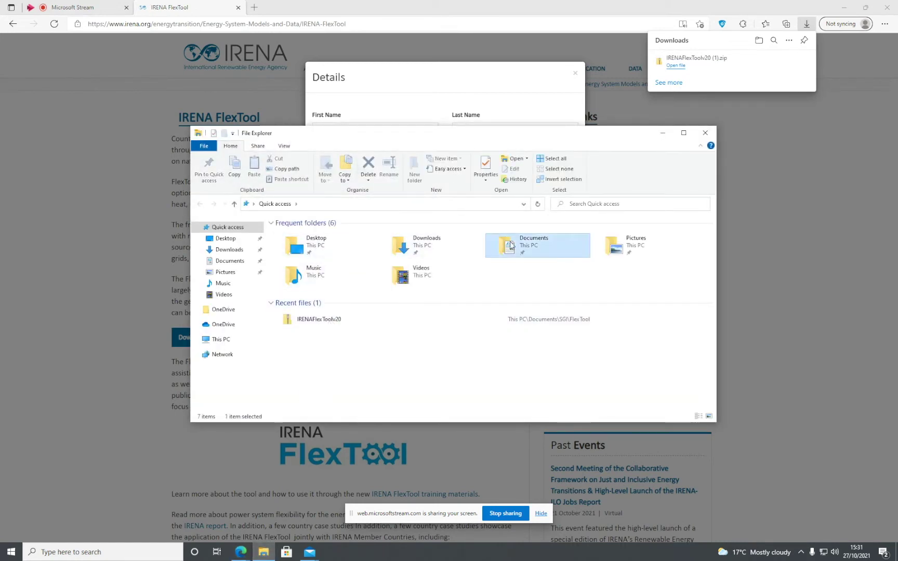
{"action": "left_click", "coordinate": [268, 203]}
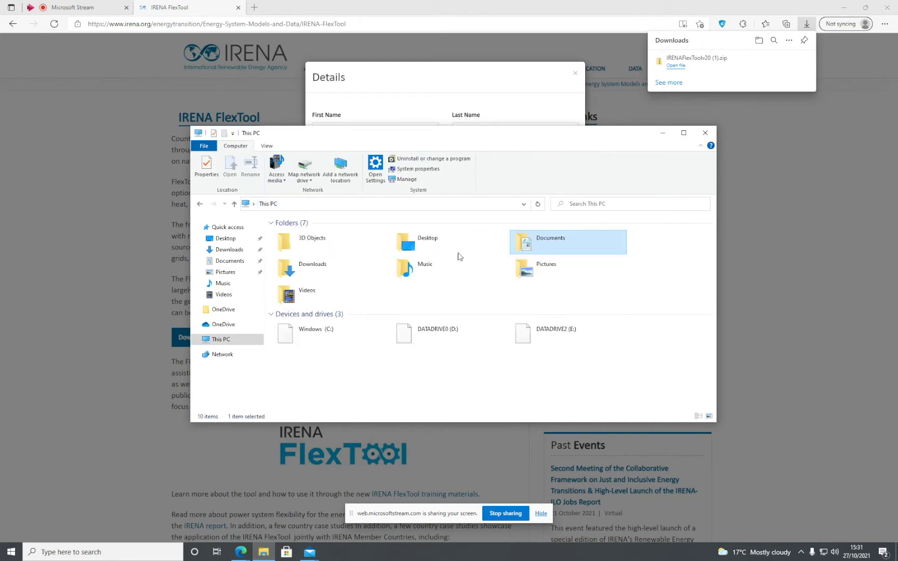
{"action": "double_click", "coordinate": [348, 265]}
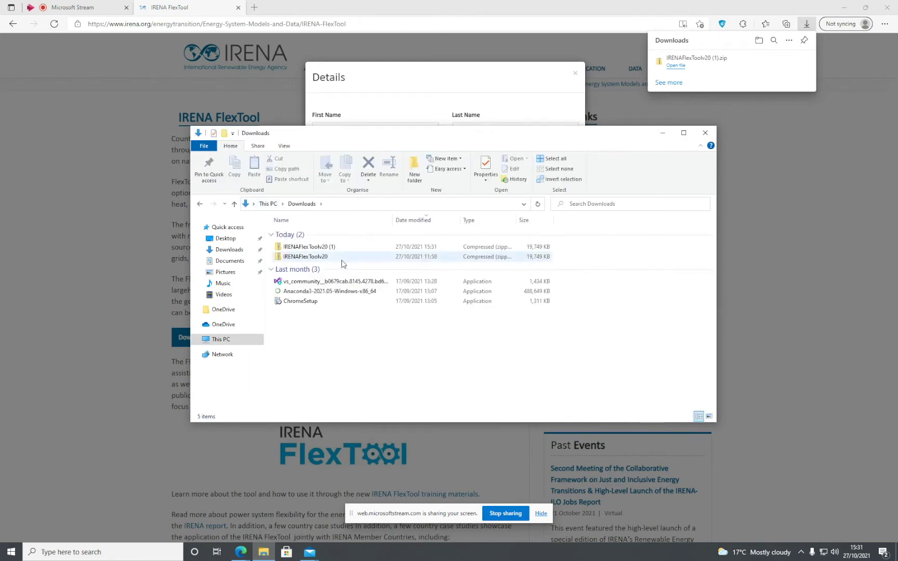
{"action": "right_click", "coordinate": [329, 256]}
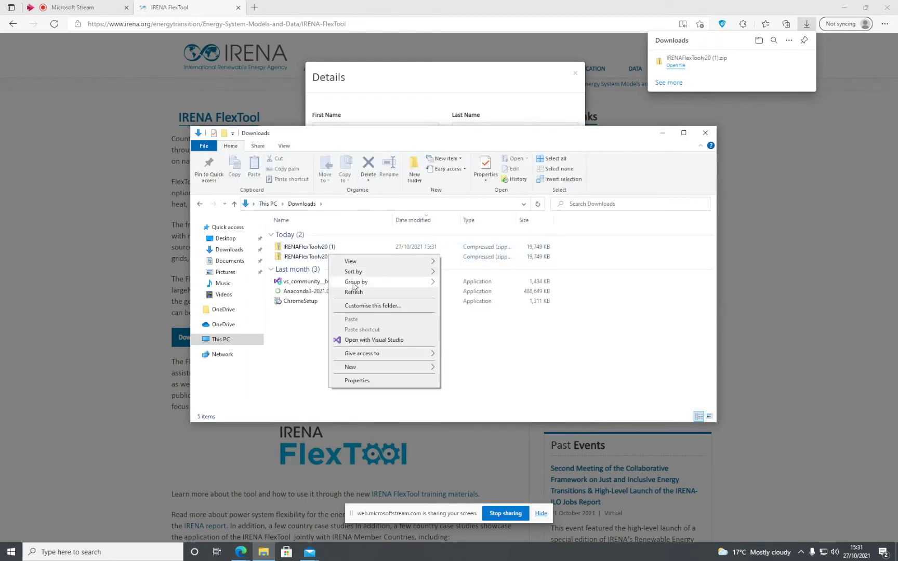
{"action": "mouse_move", "coordinate": [346, 271]}
{"action": "left_click", "coordinate": [311, 257]}
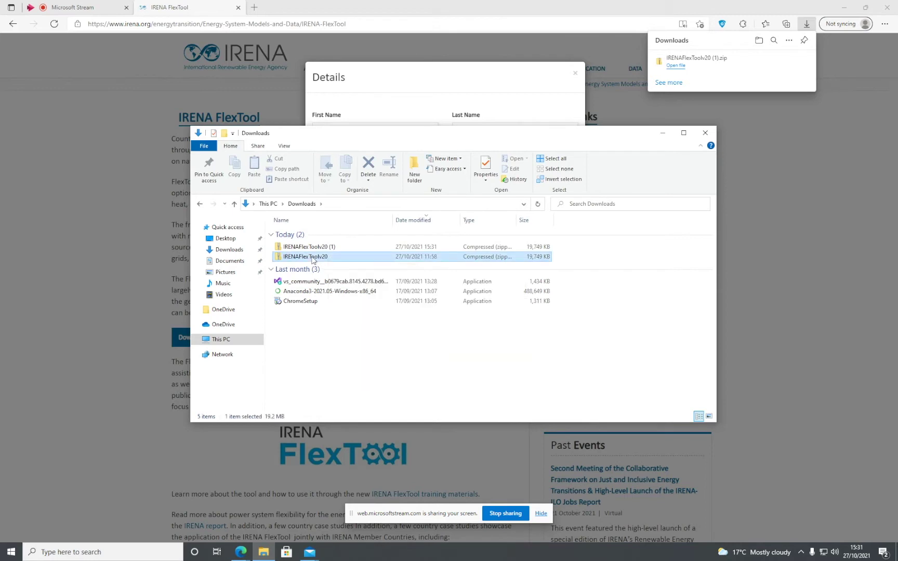
{"action": "right_click", "coordinate": [311, 256]}
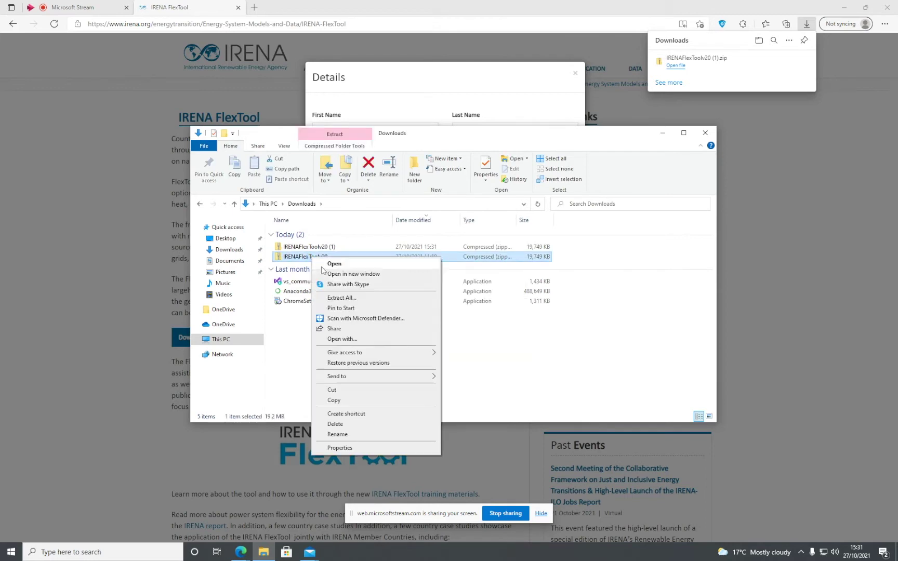
{"action": "left_click", "coordinate": [367, 400]}
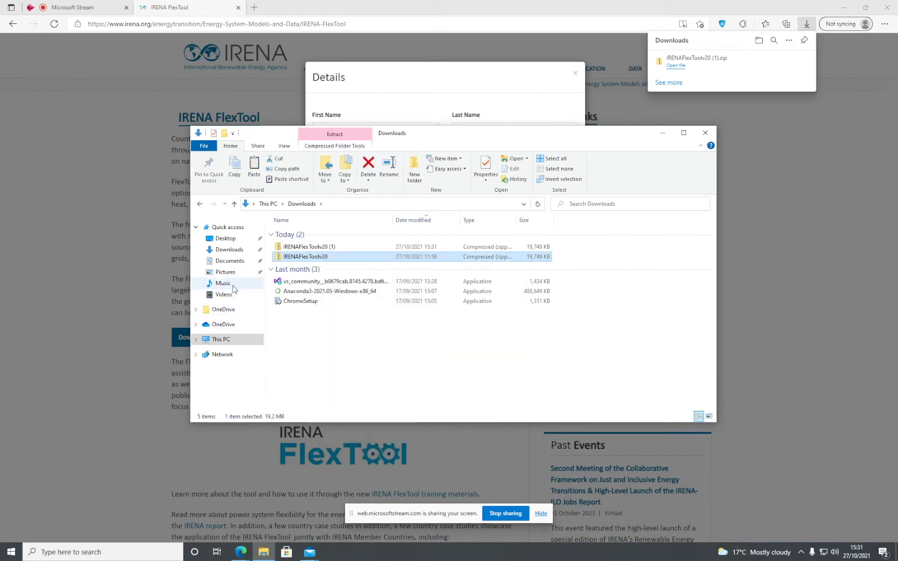
Paste the IRENAFlexToolv20 zip into the Documents folder
{"action": "left_click", "coordinate": [236, 265]}
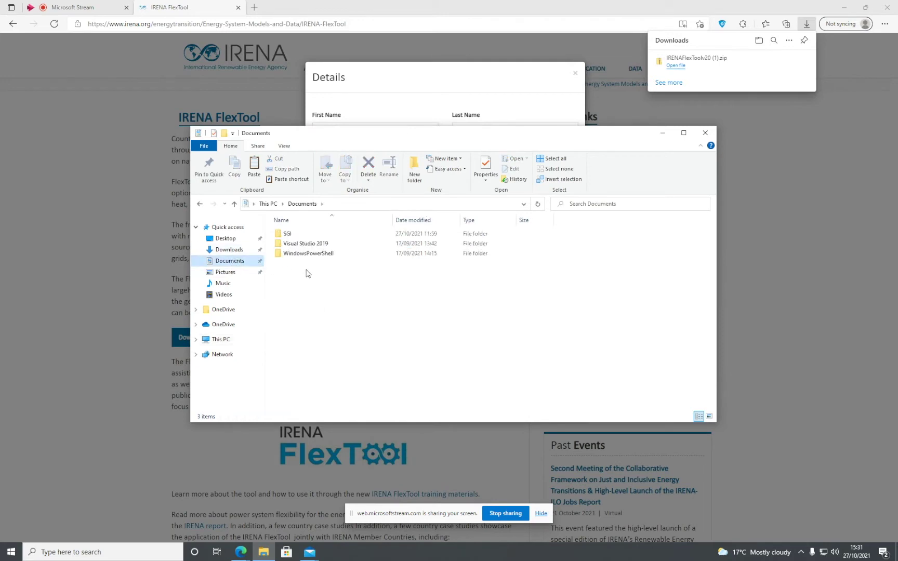
{"action": "right_click", "coordinate": [291, 277]}
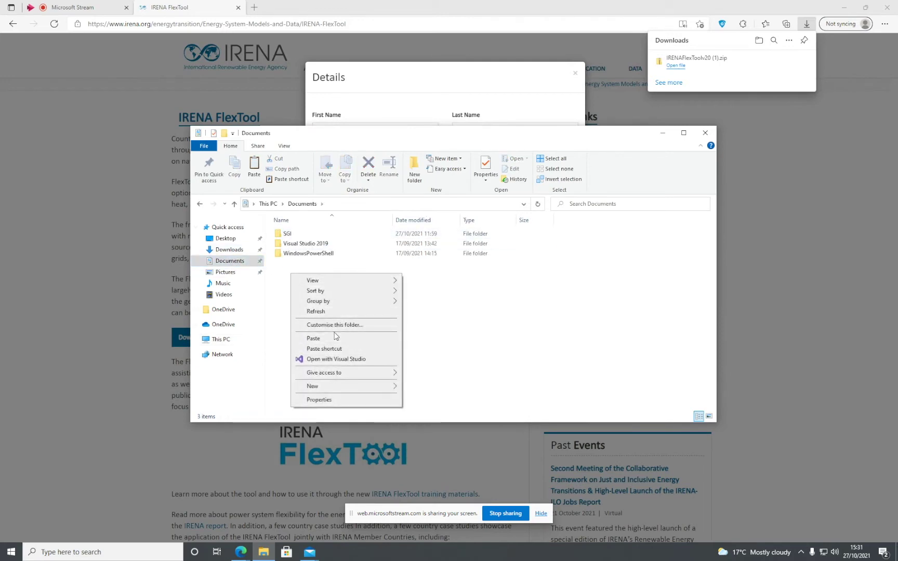
{"action": "left_click", "coordinate": [335, 339]}
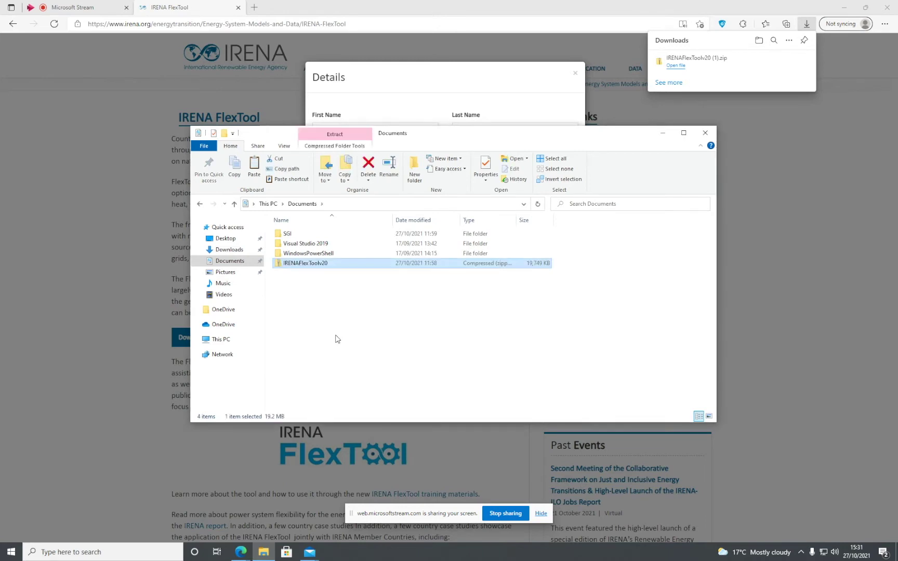
{"action": "right_click", "coordinate": [311, 265]}
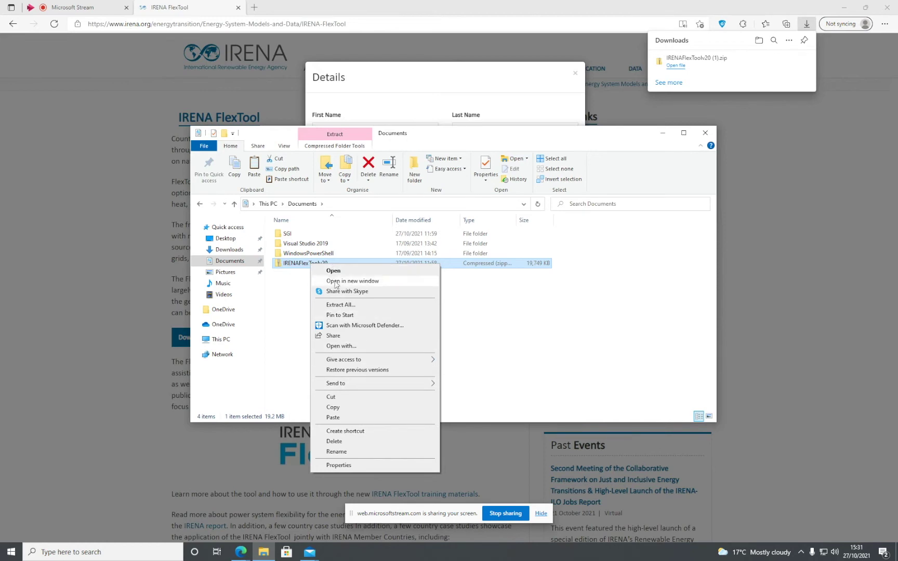
Extract the zip into the suggested IRENAFlexToolv20 folder in Documents
{"action": "left_click", "coordinate": [342, 305]}
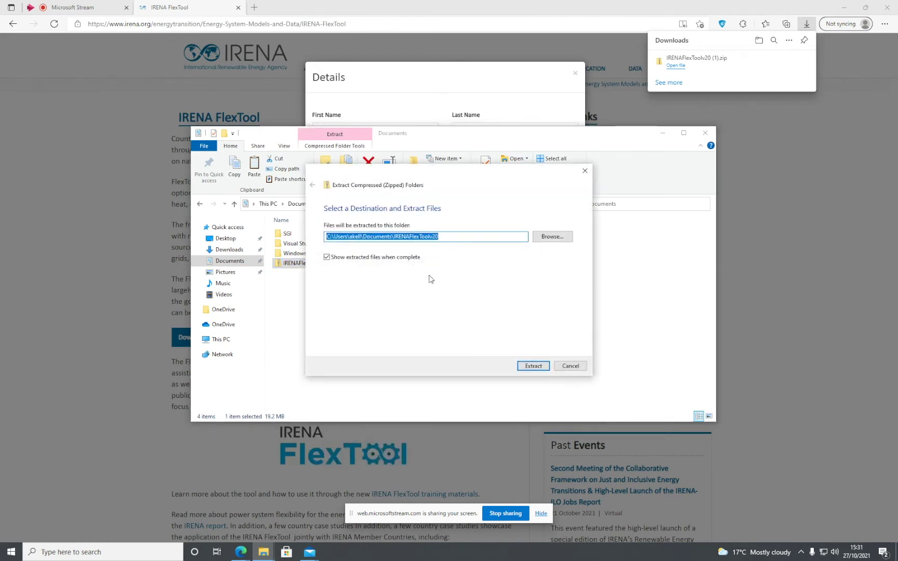
{"action": "left_click", "coordinate": [534, 366]}
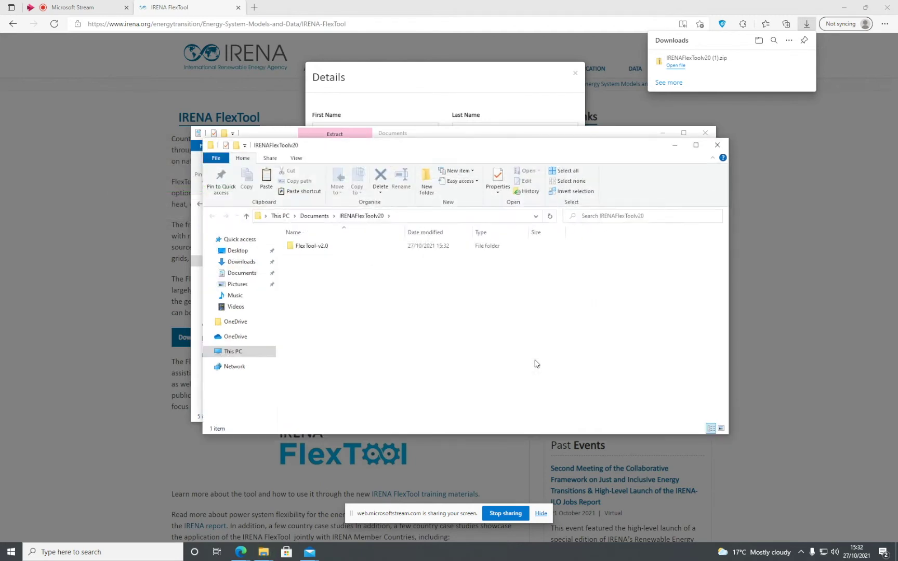
Open the flexTool workbook from the FlexTool-v2.0 folder
{"action": "double_click", "coordinate": [325, 247]}
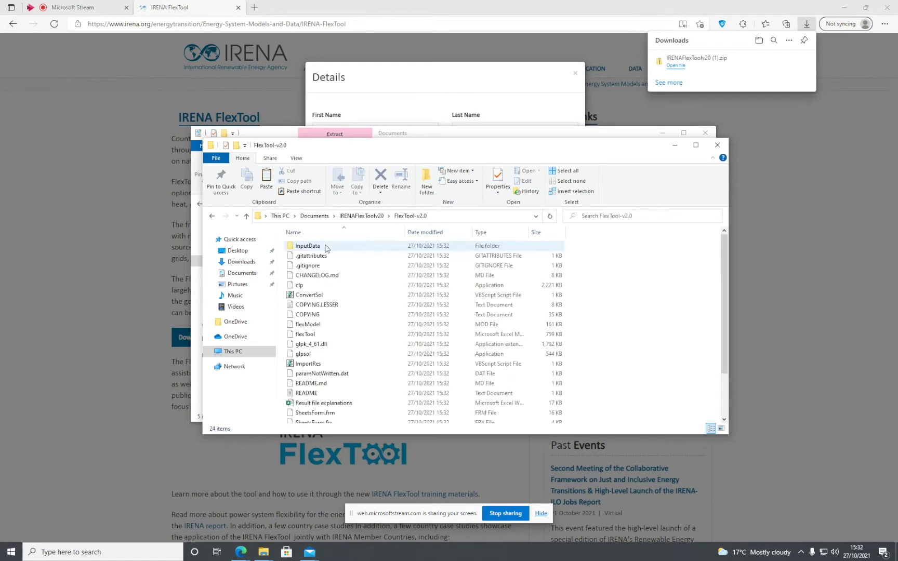
{"action": "scroll", "coordinate": [366, 331], "scroll_direction": "down", "scroll_amount": 2}
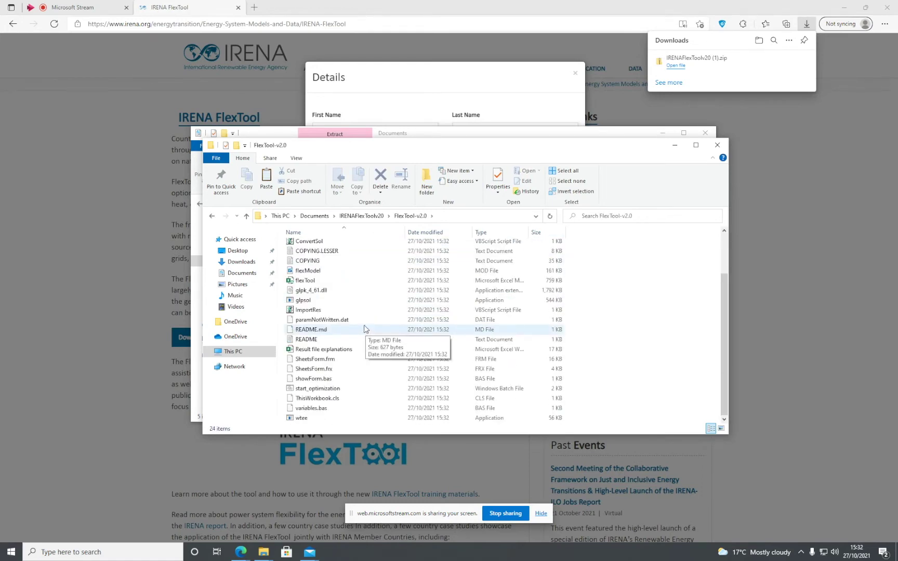
{"action": "scroll", "coordinate": [353, 353], "scroll_direction": "up", "scroll_amount": 1}
{"action": "scroll", "coordinate": [351, 355], "scroll_direction": "up", "scroll_amount": 1}
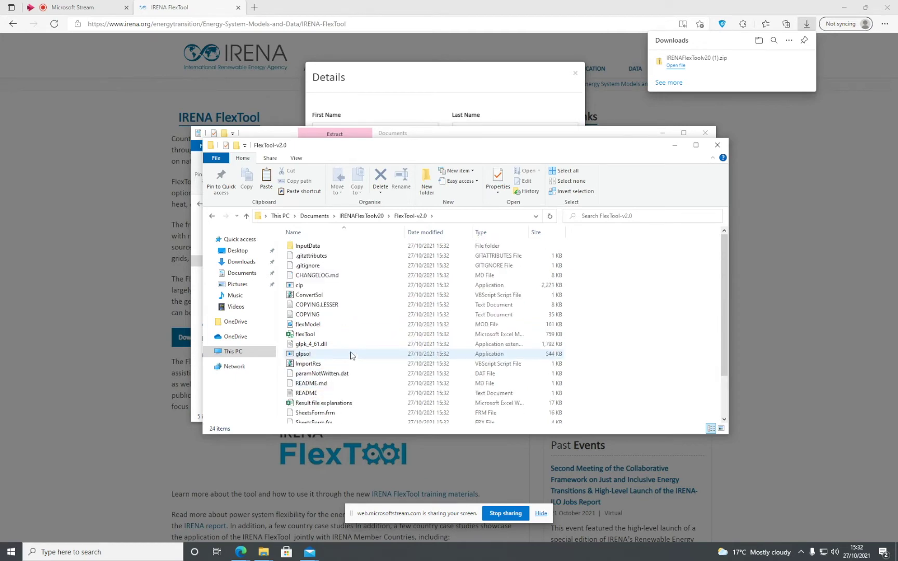
{"action": "scroll", "coordinate": [352, 354], "scroll_direction": "down", "scroll_amount": 2}
{"action": "scroll", "coordinate": [351, 354], "scroll_direction": "up", "scroll_amount": 2}
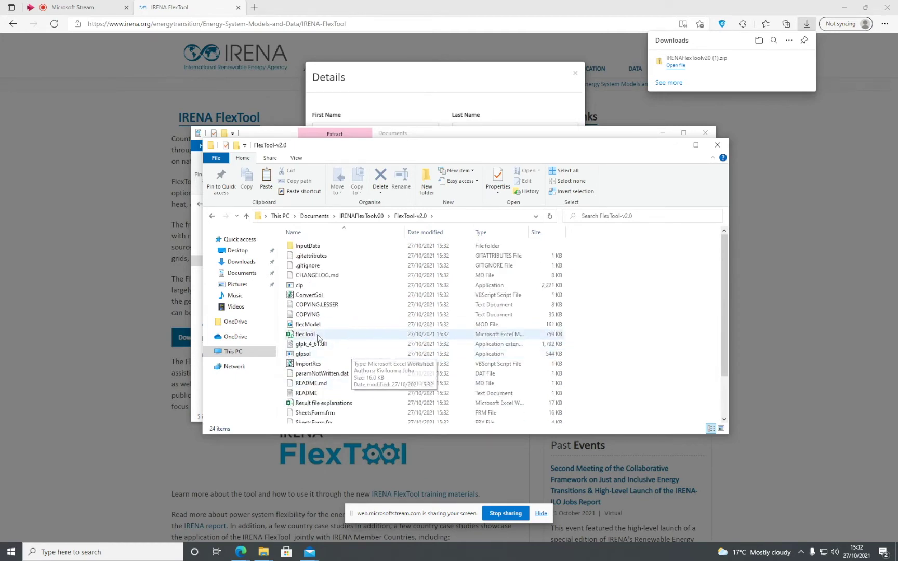
{"action": "right_click", "coordinate": [316, 334]}
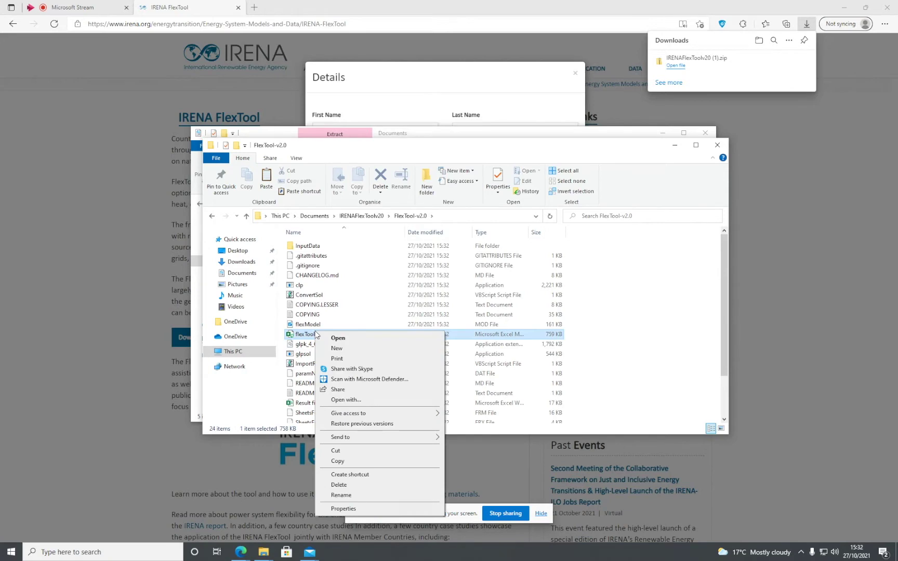
{"action": "left_click", "coordinate": [338, 338]}
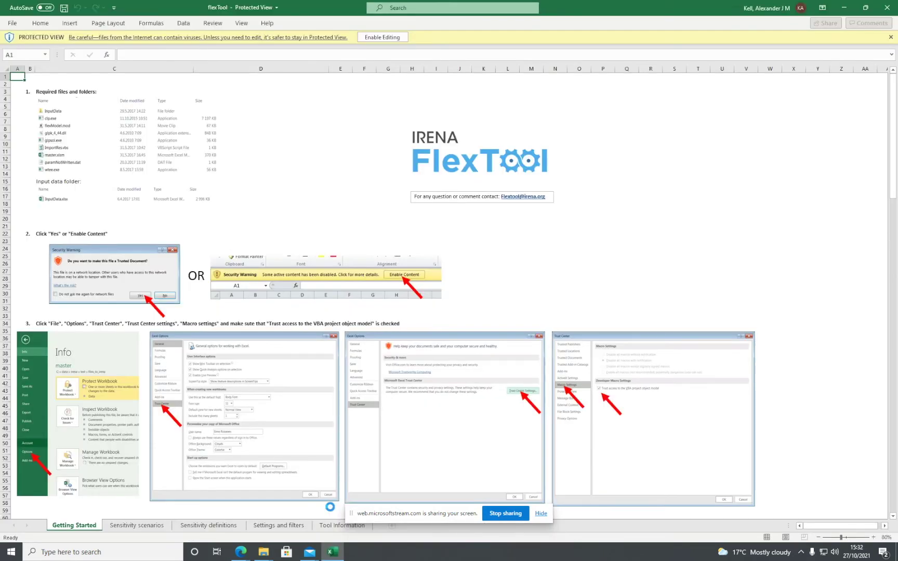
Scroll through the Getting Started sheet's setup and run instructions and back to the top
{"action": "scroll", "coordinate": [301, 305], "scroll_direction": "down", "scroll_amount": 5}
{"action": "scroll", "coordinate": [302, 305], "scroll_direction": "up", "scroll_amount": 5}
{"action": "scroll", "coordinate": [160, 306], "scroll_direction": "down", "scroll_amount": 4}
{"action": "scroll", "coordinate": [178, 295], "scroll_direction": "down", "scroll_amount": 16}
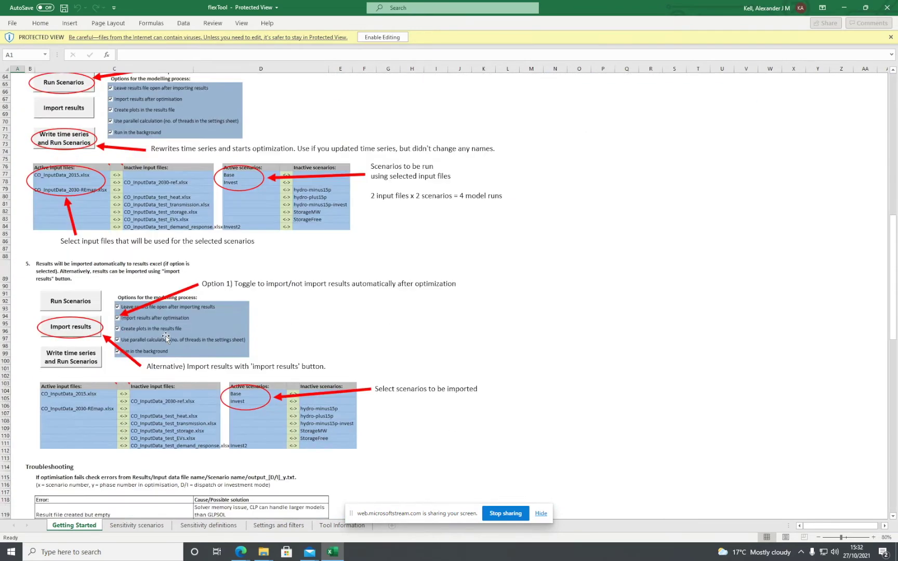
{"action": "scroll", "coordinate": [165, 337], "scroll_direction": "up", "scroll_amount": 12}
{"action": "scroll", "coordinate": [166, 338], "scroll_direction": "up", "scroll_amount": 8}
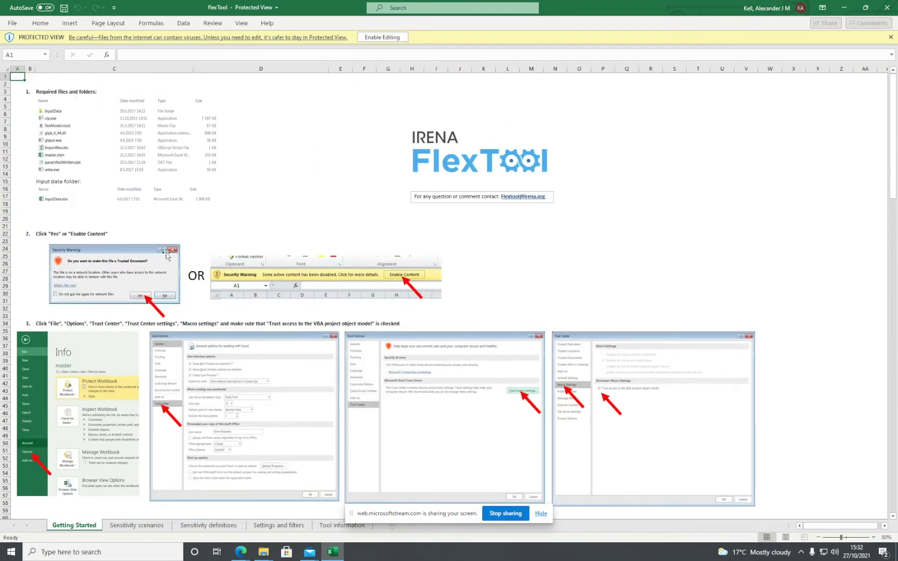
Enable editing and enable macro content in the flexTool workbook
{"action": "left_click", "coordinate": [379, 40]}
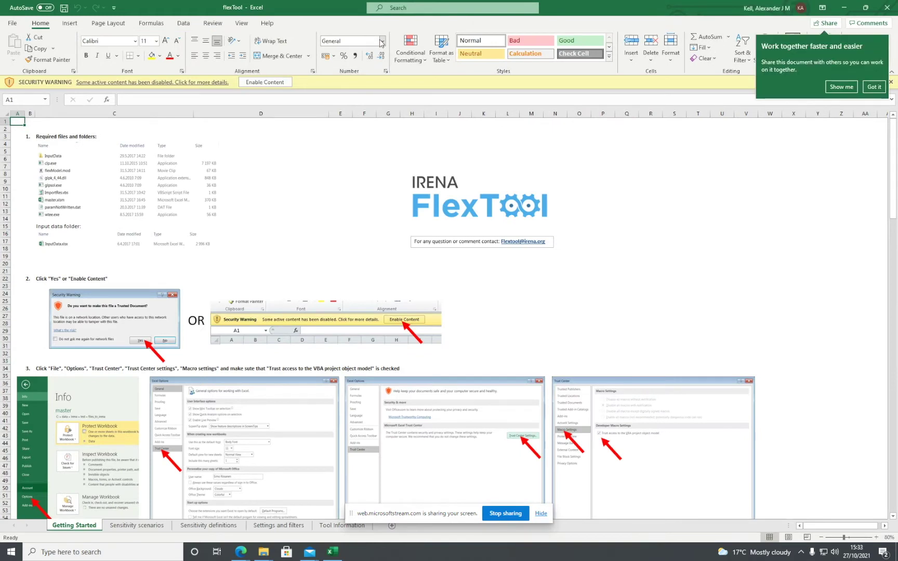
{"action": "left_click", "coordinate": [264, 82]}
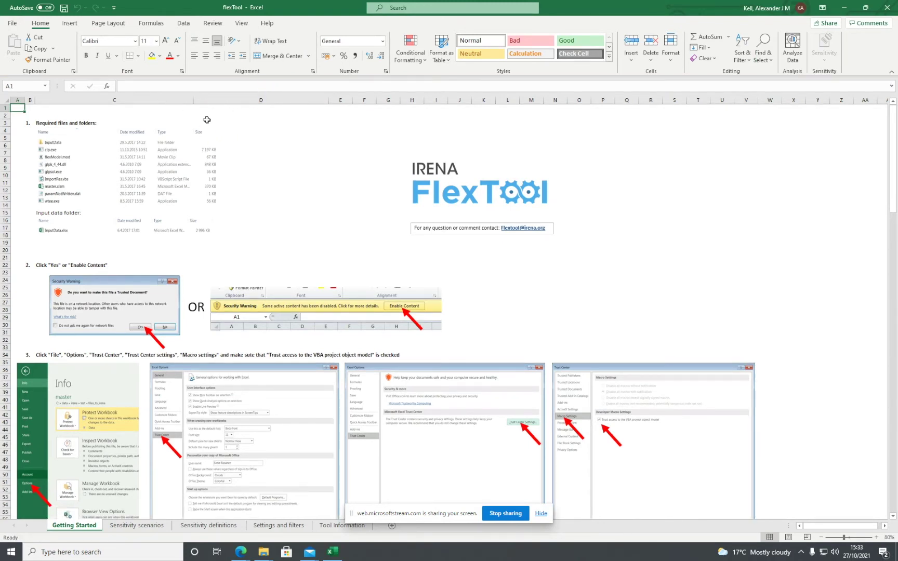
{"action": "left_click", "coordinate": [13, 24]}
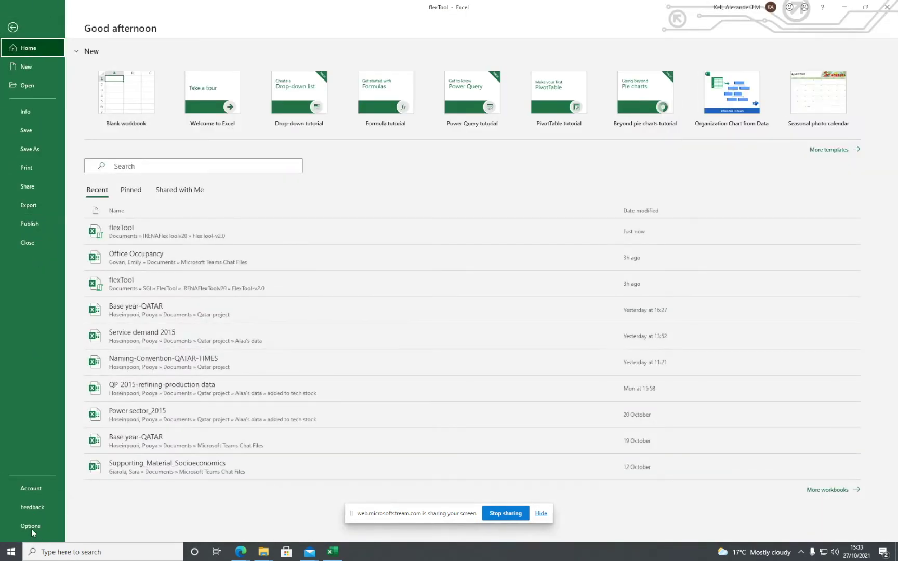
Tick Trust access to the VBA project object model in Trust Center Macro Settings and confirm
{"action": "left_click", "coordinate": [30, 526]}
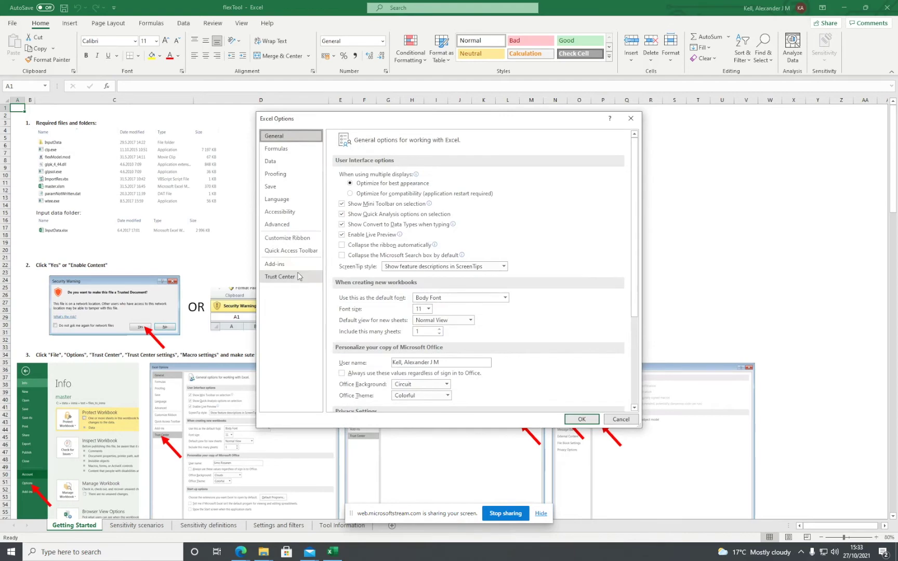
{"action": "left_click", "coordinate": [298, 277]}
{"action": "left_click", "coordinate": [608, 224]}
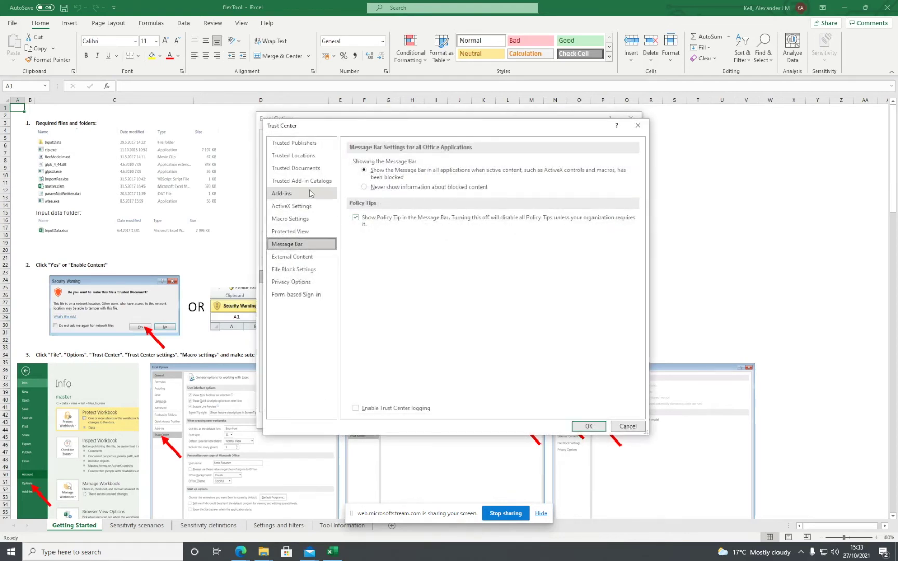
{"action": "left_click", "coordinate": [308, 218]}
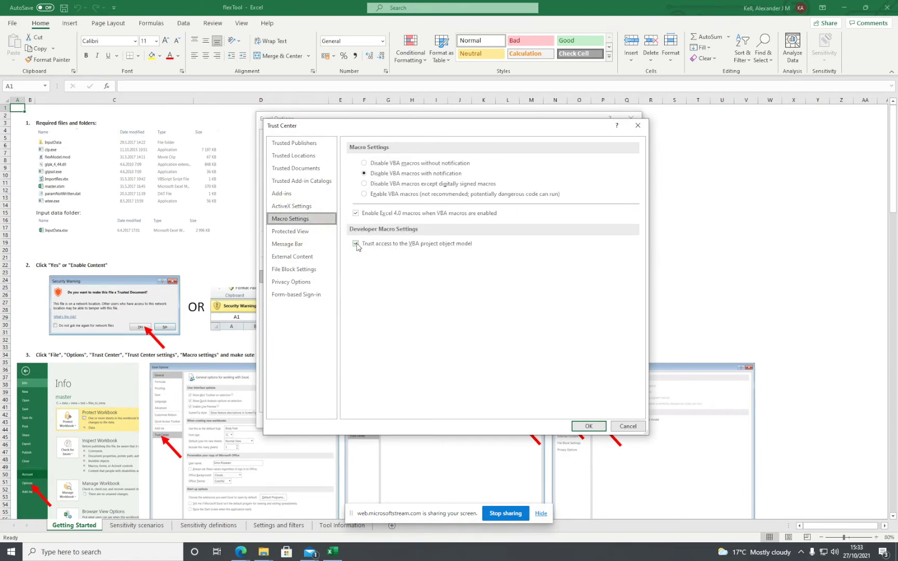
{"action": "left_click", "coordinate": [355, 244]}
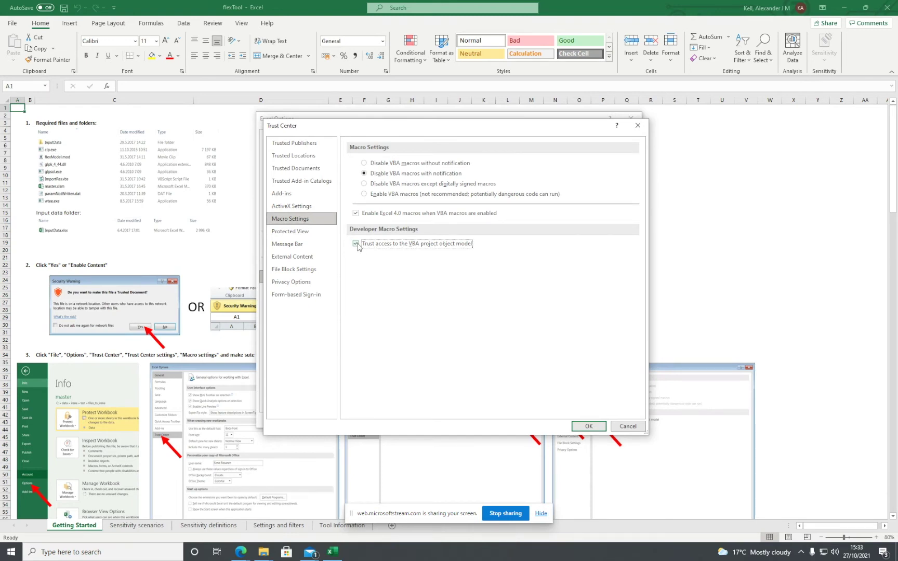
{"action": "left_click", "coordinate": [589, 426]}
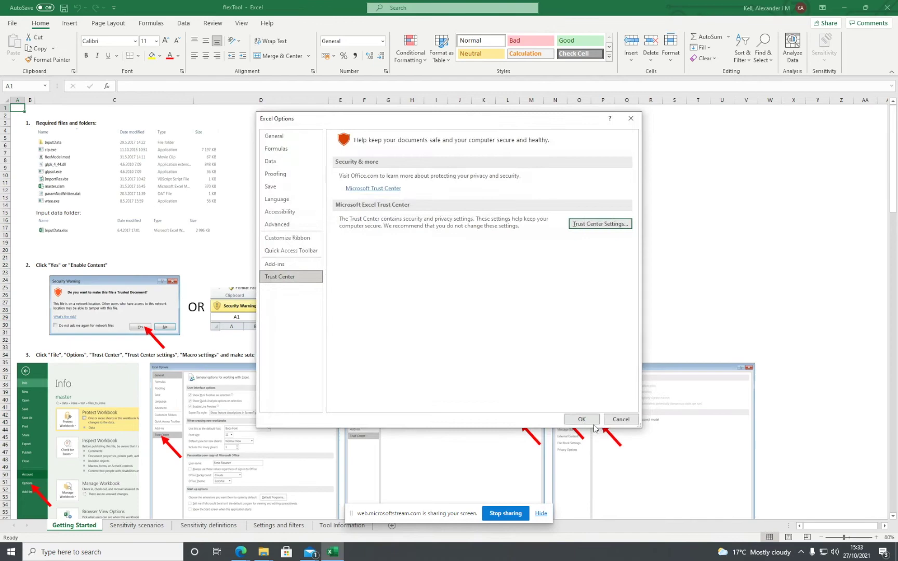
{"action": "left_click", "coordinate": [582, 419]}
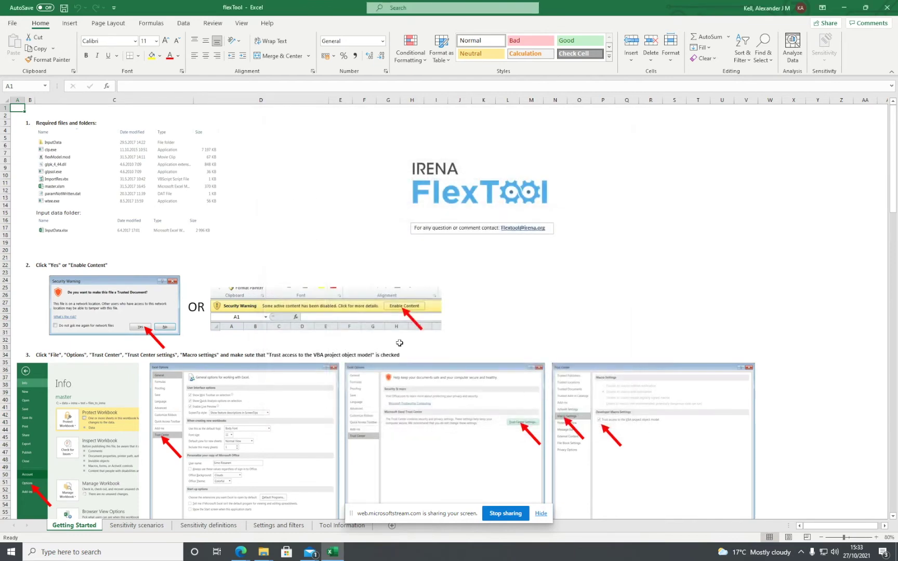
{"action": "scroll", "coordinate": [369, 333], "scroll_direction": "down", "scroll_amount": 5}
Run the active Base and Invest scenarios from the Sensitivity scenarios sheet
{"action": "scroll", "coordinate": [369, 332], "scroll_direction": "up", "scroll_amount": 5}
{"action": "left_click", "coordinate": [145, 527]}
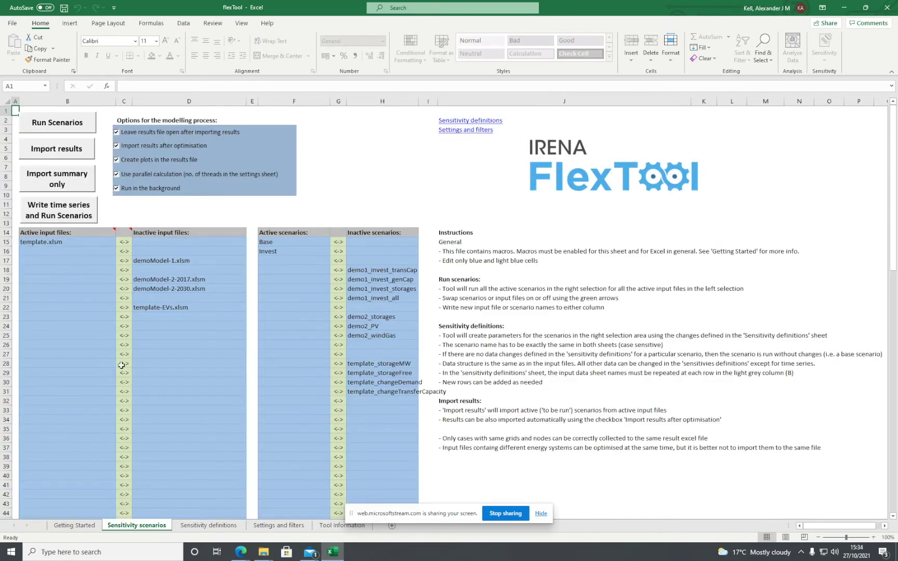
{"action": "left_click", "coordinate": [72, 123]}
Switch to the Results_2021_10_27_15_34 workbook and check that summary_D shows Base and Invest as Optimal
{"action": "mouse_move", "coordinate": [335, 553]}
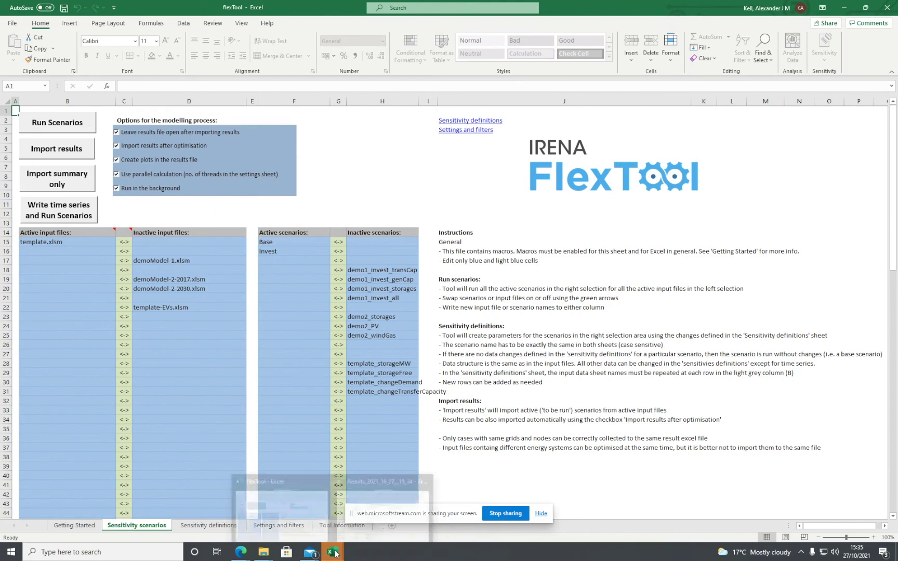
{"action": "left_click", "coordinate": [370, 509]}
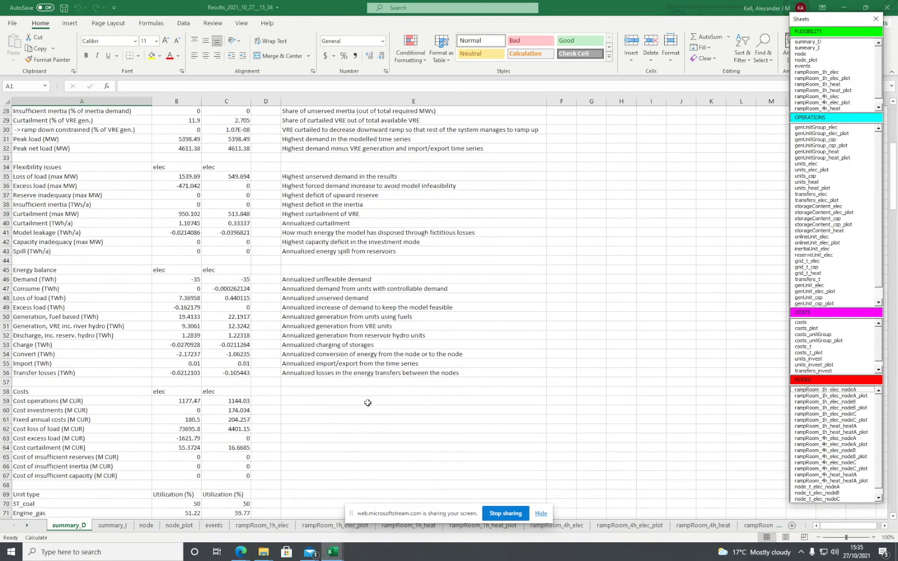
{"action": "scroll", "coordinate": [332, 364], "scroll_direction": "up", "scroll_amount": 9}
{"action": "scroll", "coordinate": [187, 218], "scroll_direction": "down", "scroll_amount": 4}
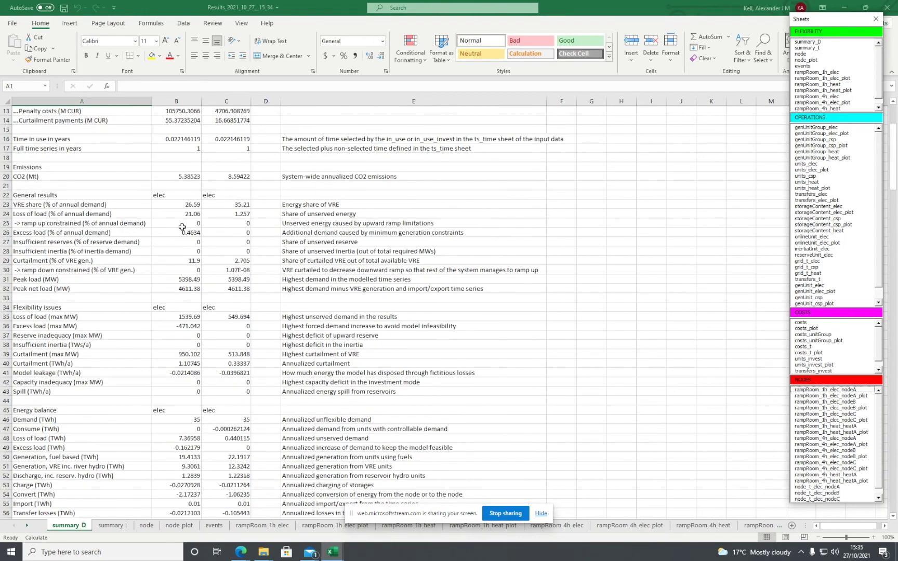
{"action": "scroll", "coordinate": [182, 227], "scroll_direction": "down", "scroll_amount": 20}
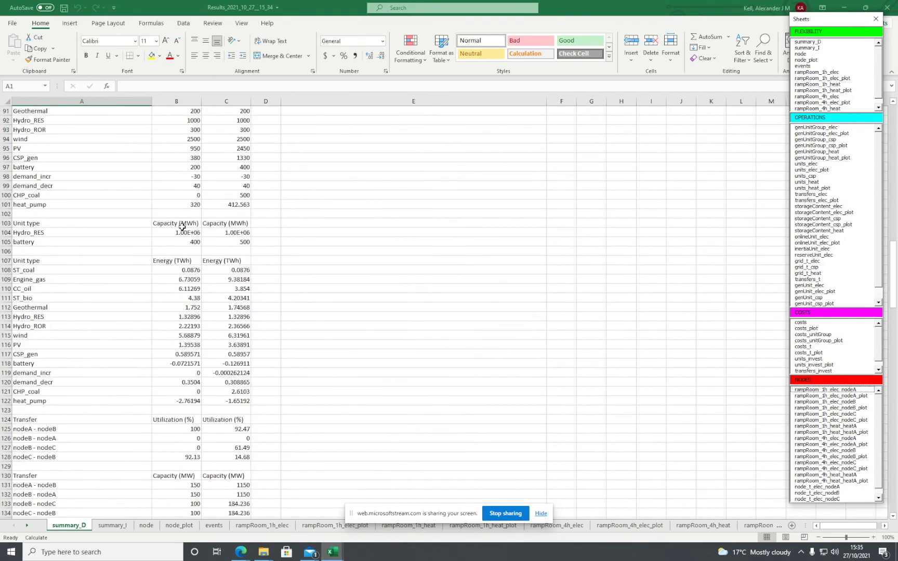
{"action": "scroll", "coordinate": [181, 227], "scroll_direction": "down", "scroll_amount": 12}
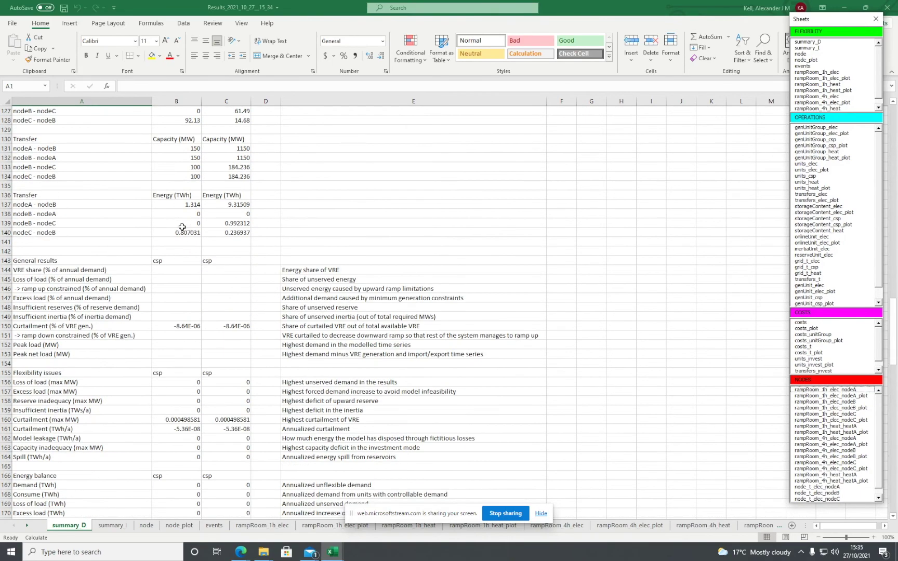
{"action": "scroll", "coordinate": [182, 227], "scroll_direction": "up", "scroll_amount": 20}
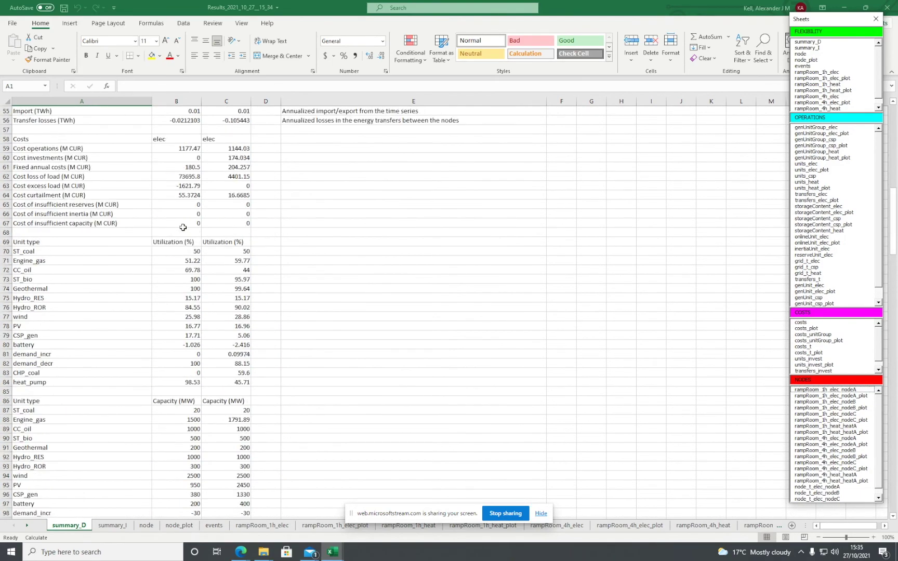
{"action": "scroll", "coordinate": [183, 227], "scroll_direction": "up", "scroll_amount": 13}
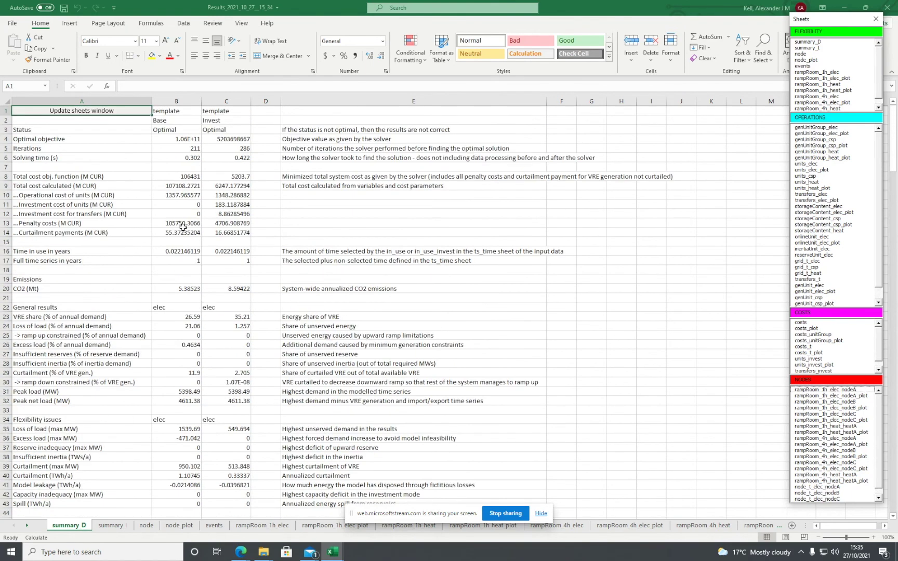